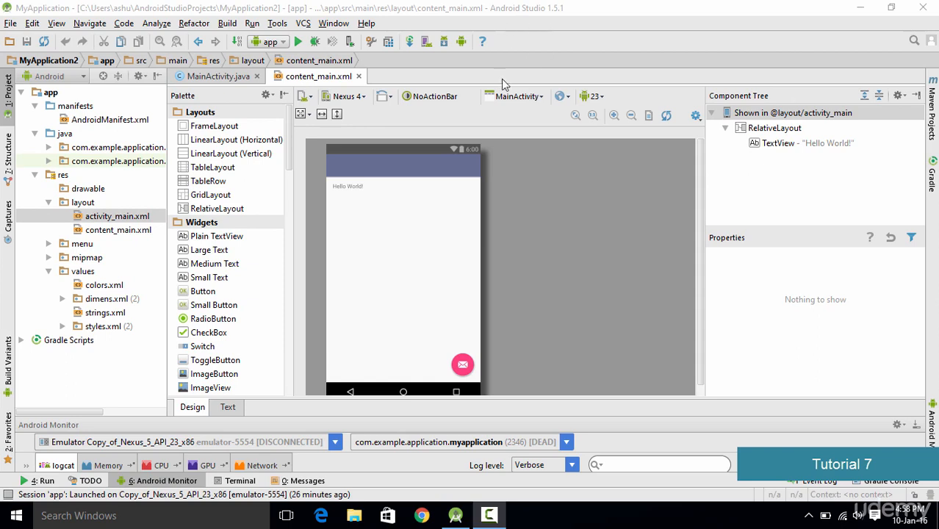
Start creating a new virtual device in the AVD Manager and review the available phone hardware definitions
left_click(425, 43)
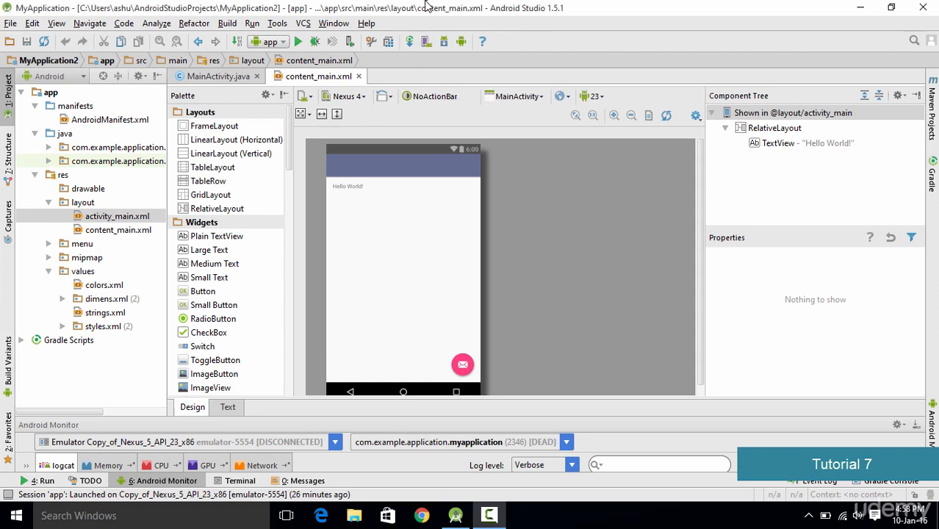
left_click(426, 45)
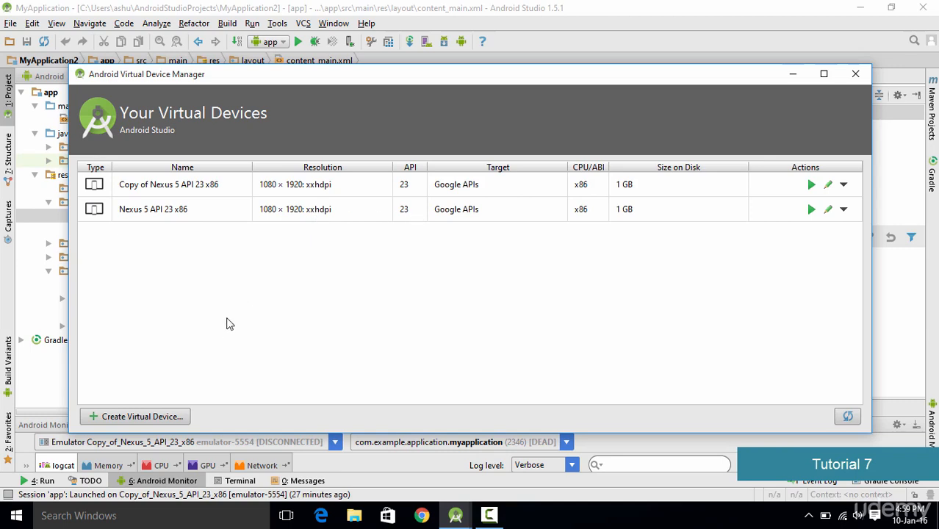
left_click(159, 423)
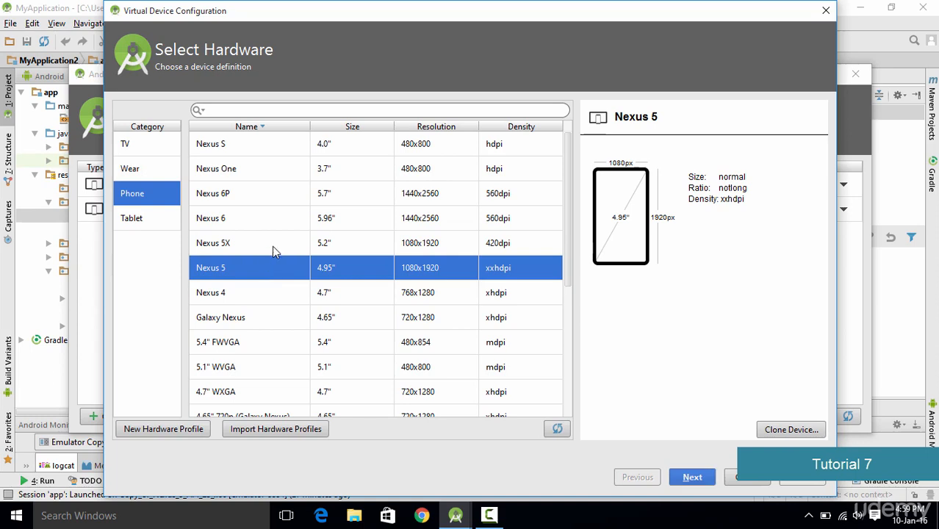
scroll(416, 277, "down", 2)
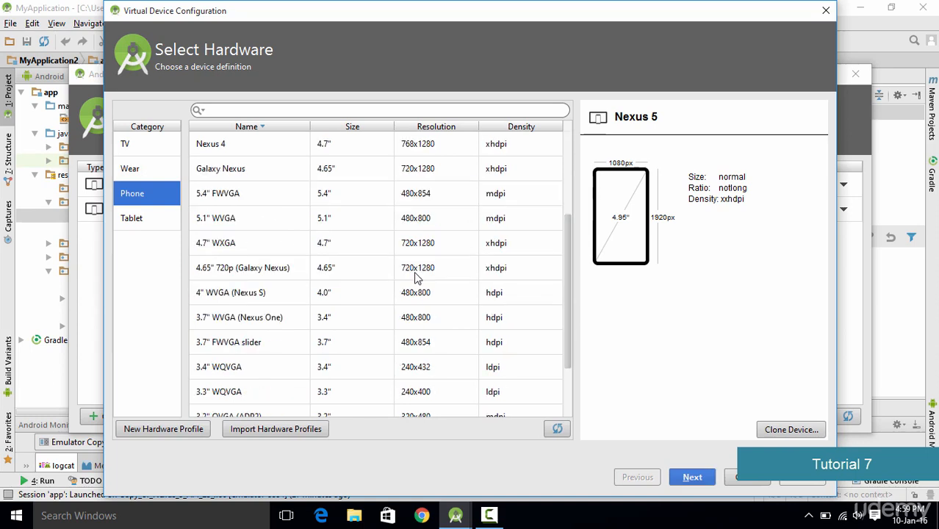
scroll(416, 277, "up", 2)
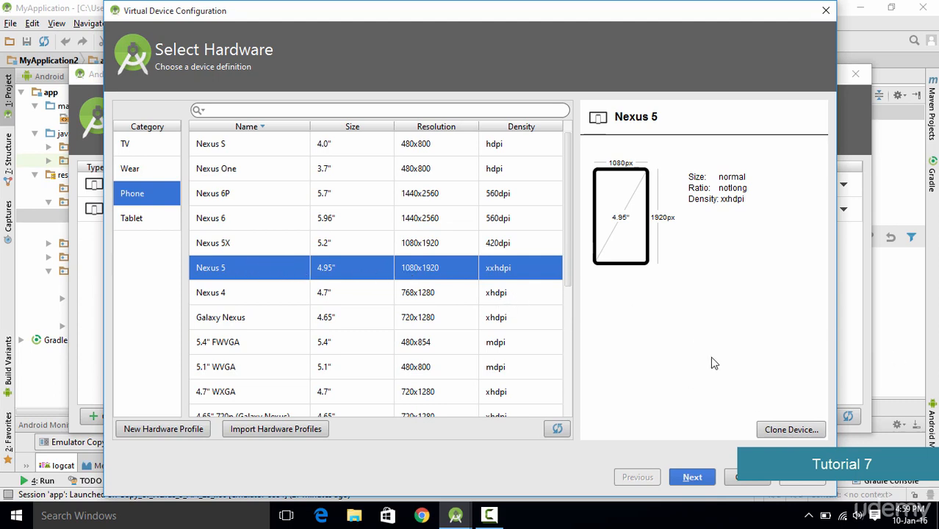
Clone the Nexus 5 hardware profile with its RAM set to 1000 MB
left_click(770, 433)
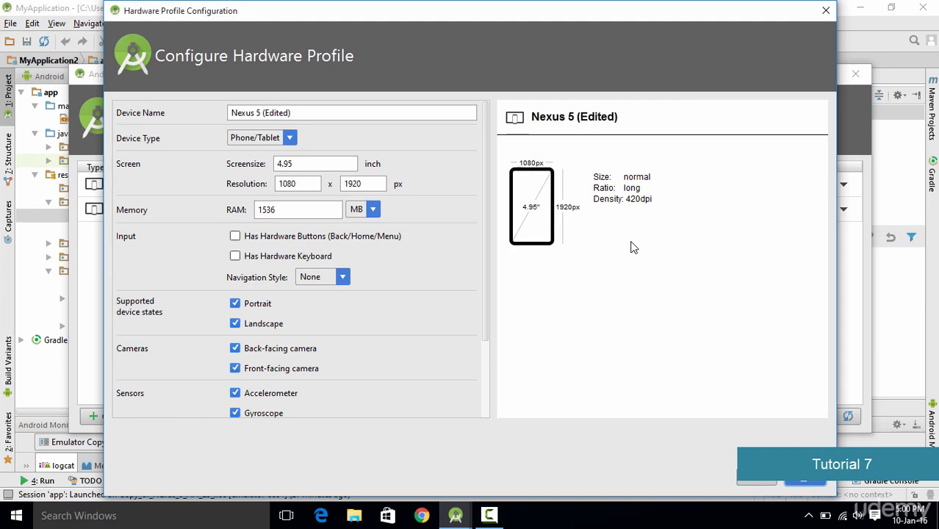
double_click(322, 209)
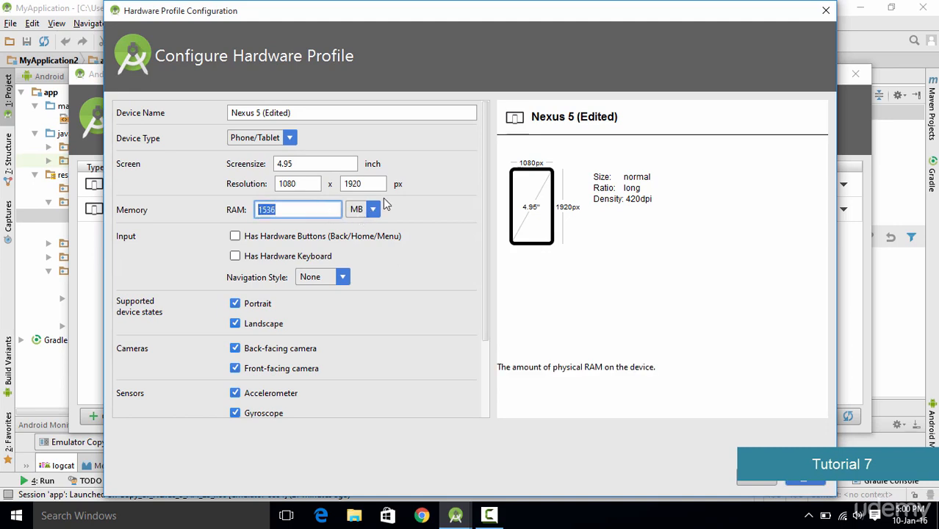
type("1000")
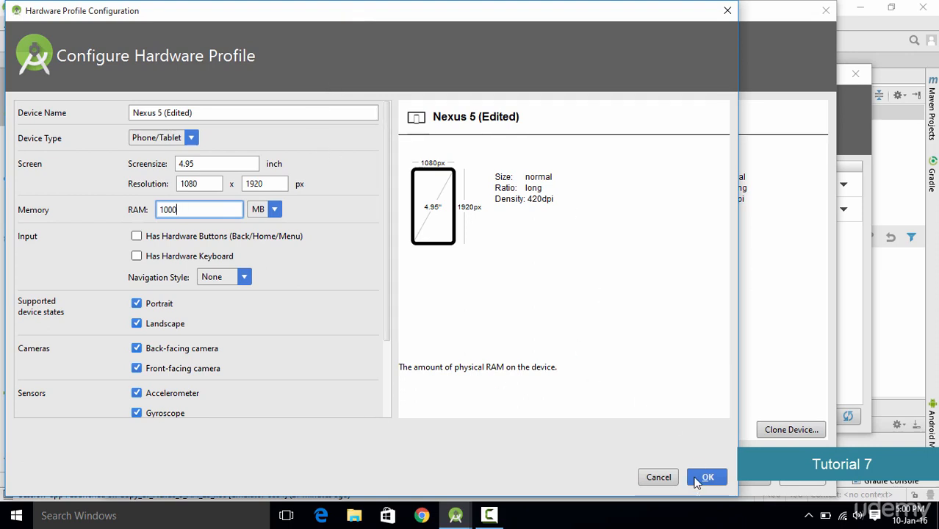
left_click(697, 479)
Use the cloned Nexus 5 profile with the Marshmallow API 23 x86 system image for the virtual device
left_click(694, 478)
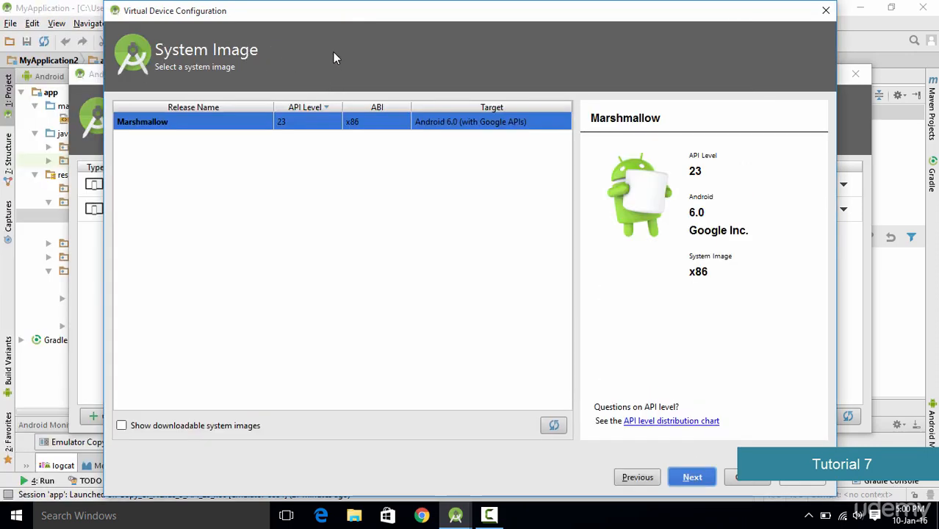
left_click_drag(384, 13, 348, 13)
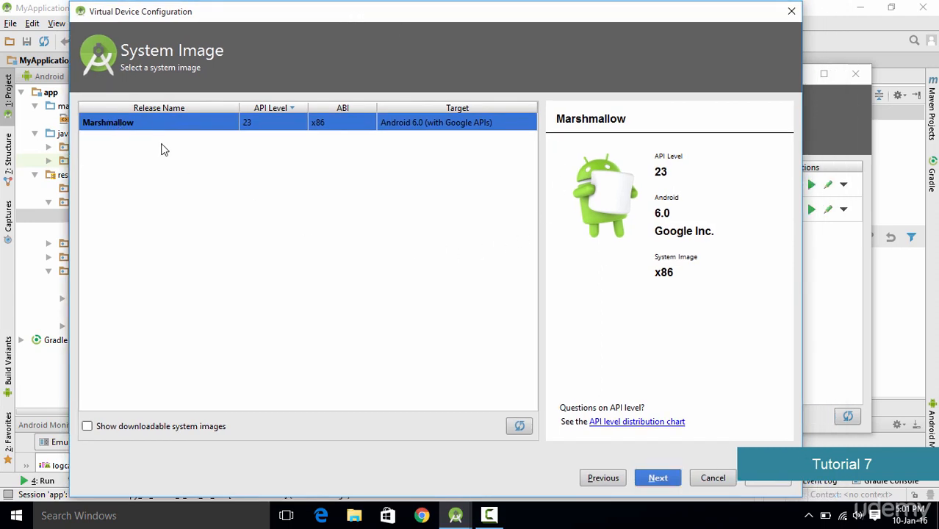
left_click(658, 478)
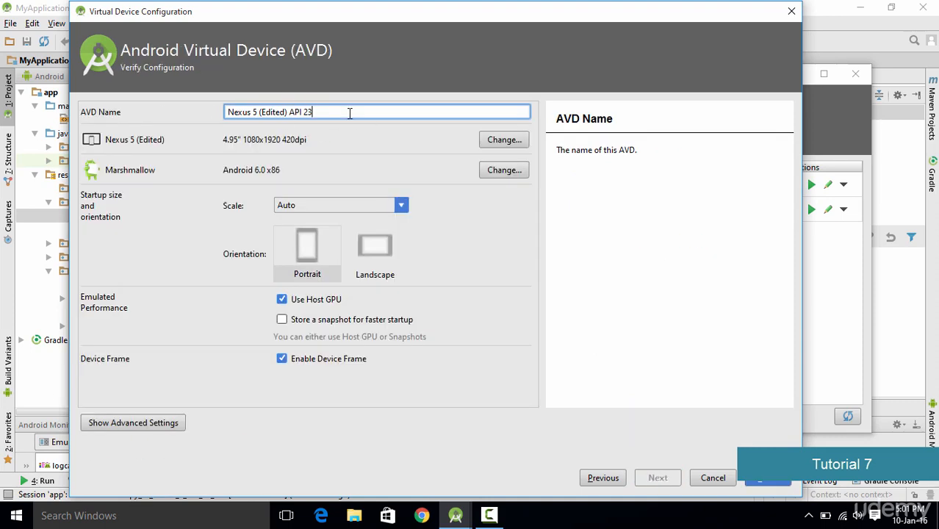
Name the virtual device myAndroid and finish creating it with the default startup and performance settings
left_click_drag(349, 114, 137, 114)
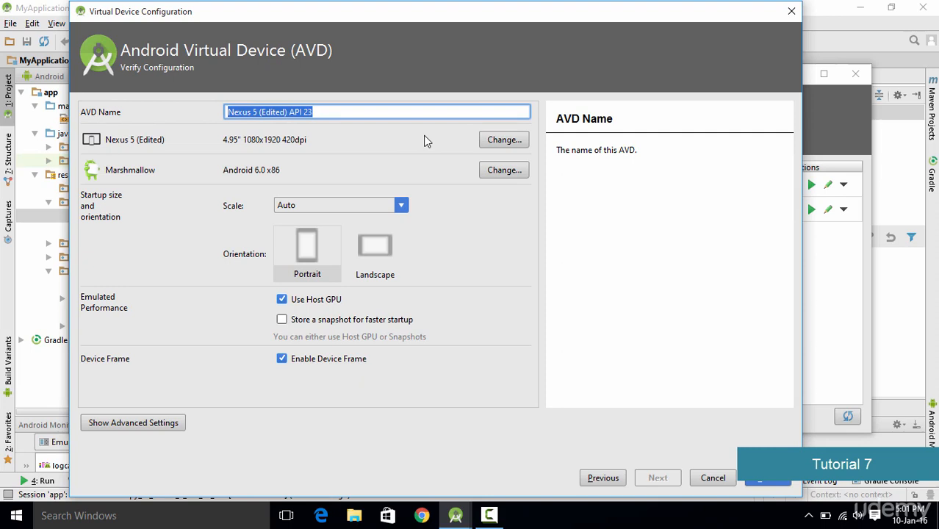
type("my")
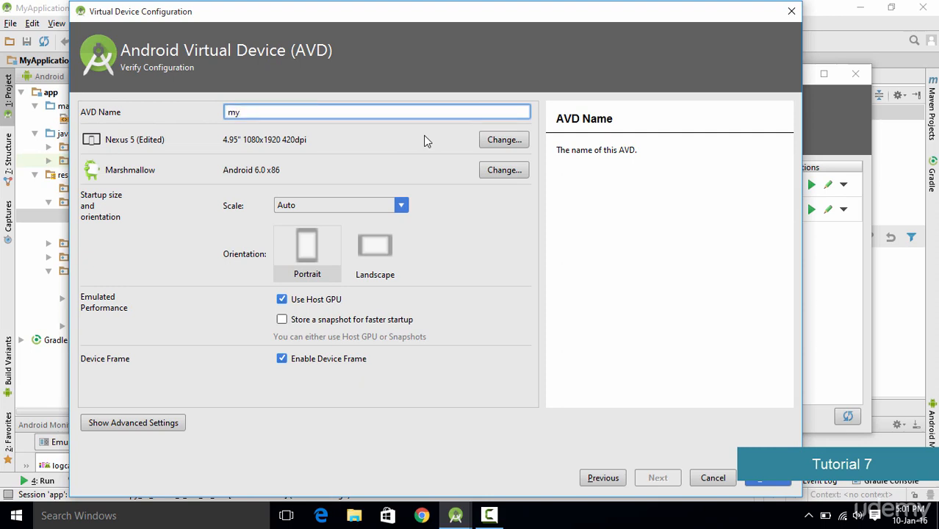
type("Android")
left_click(762, 479)
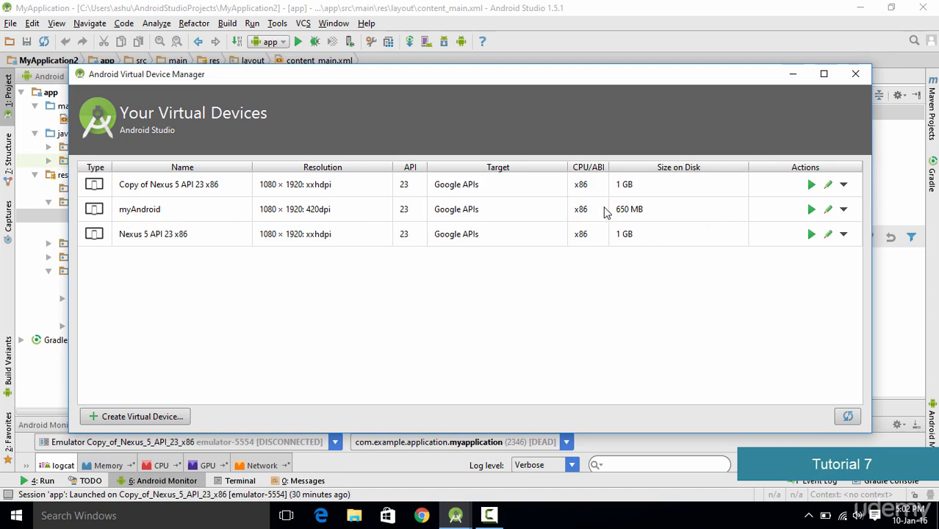
Launch the myAndroid virtual device and move its emulator window to the middle of the screen
left_click(811, 210)
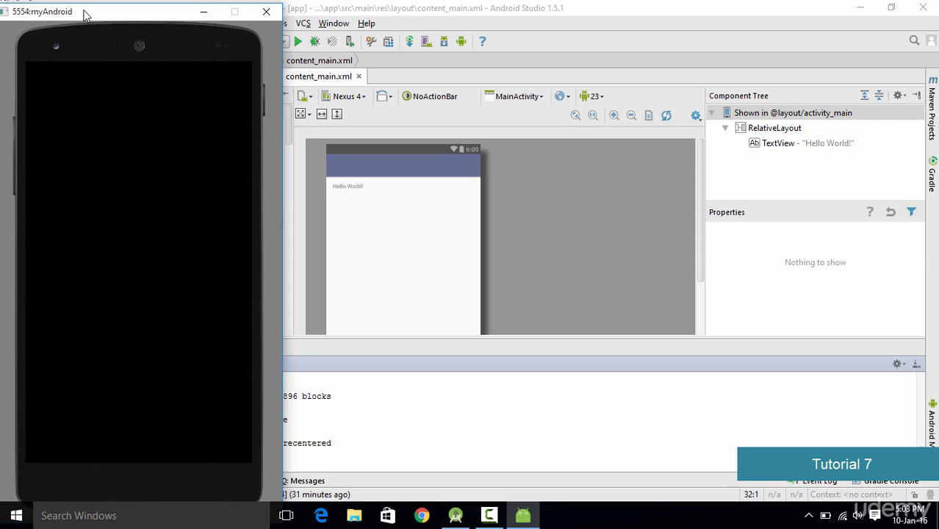
left_click_drag(86, 15, 373, 13)
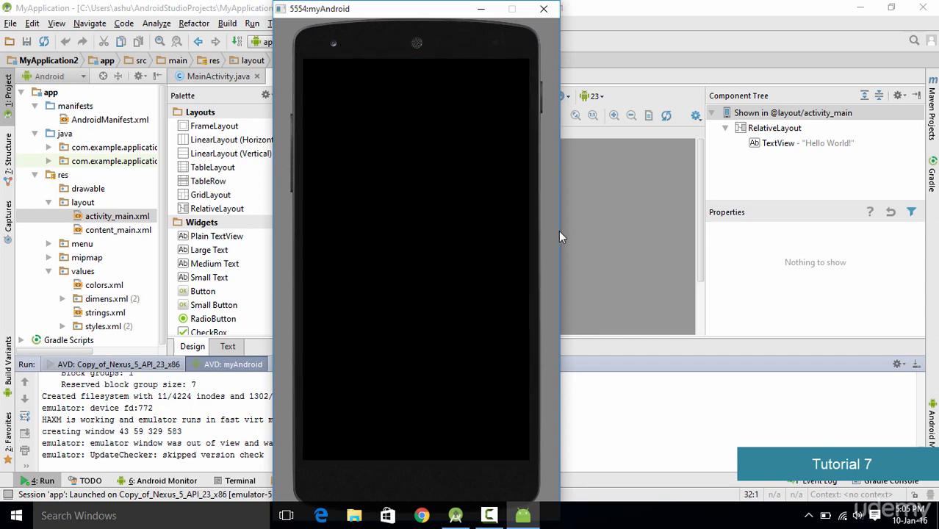
Unlock the emulated phone and dismiss the Welcome tip on its home screen
left_click(389, 310)
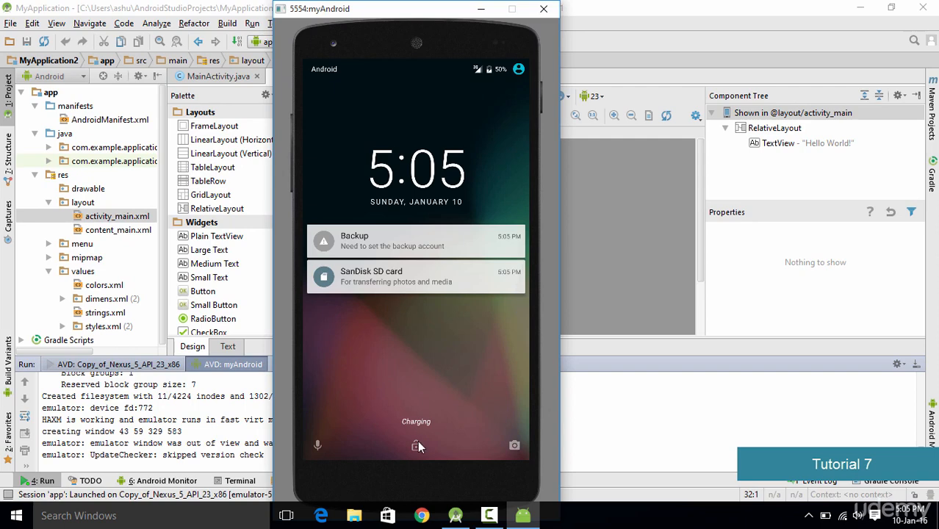
left_click_drag(419, 446, 417, 258)
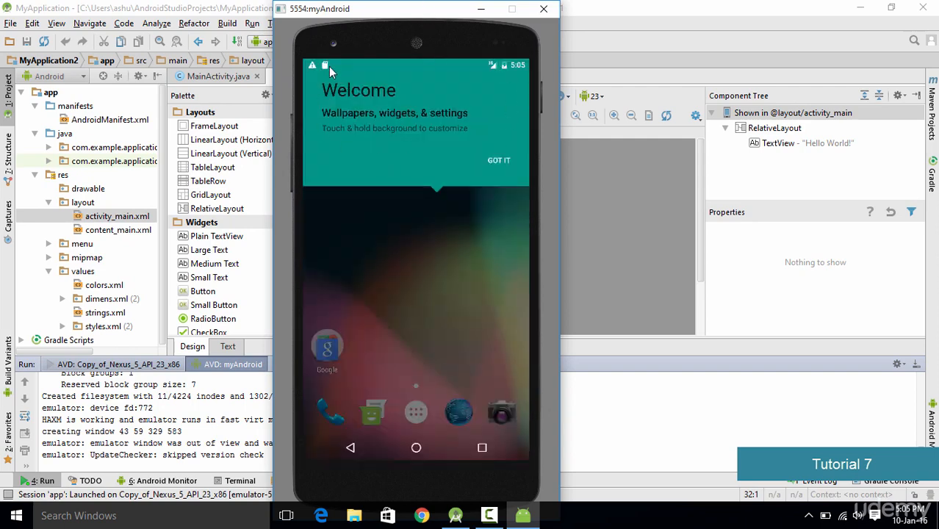
left_click(500, 161)
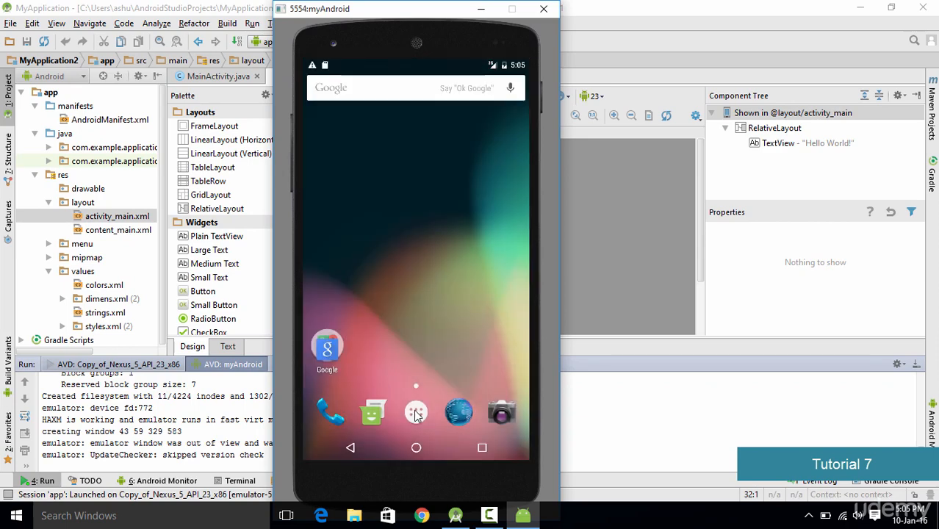
Open the Browser app from the emulated phone's list of all apps
left_click(416, 415)
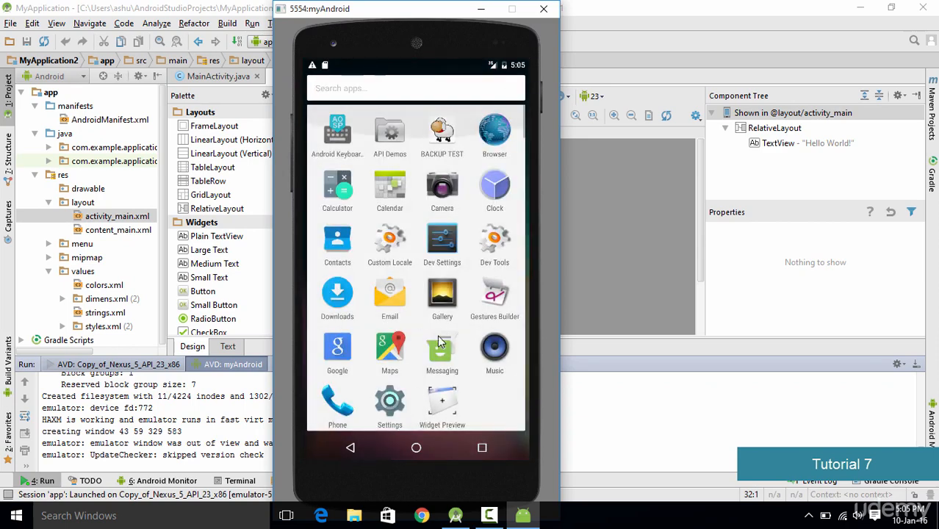
left_click_drag(440, 353, 408, 169)
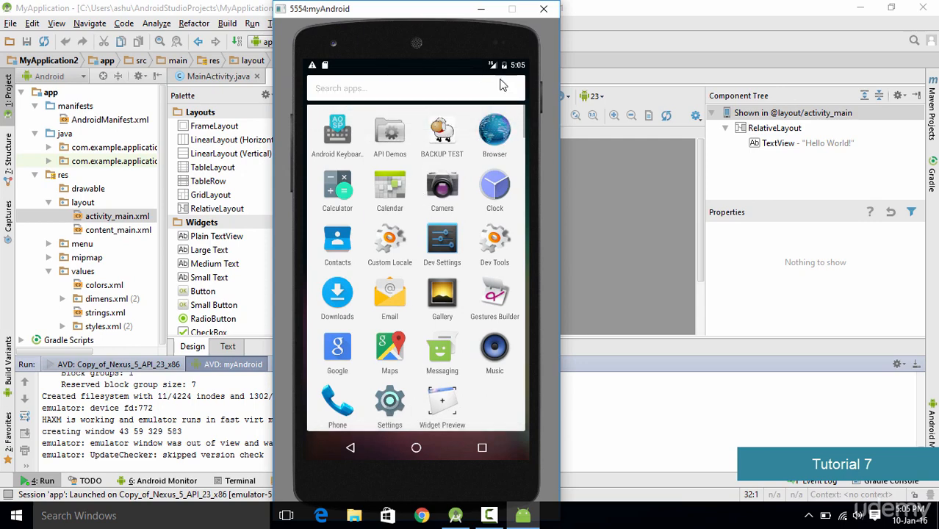
left_click_drag(495, 133, 498, 140)
left_click(498, 137)
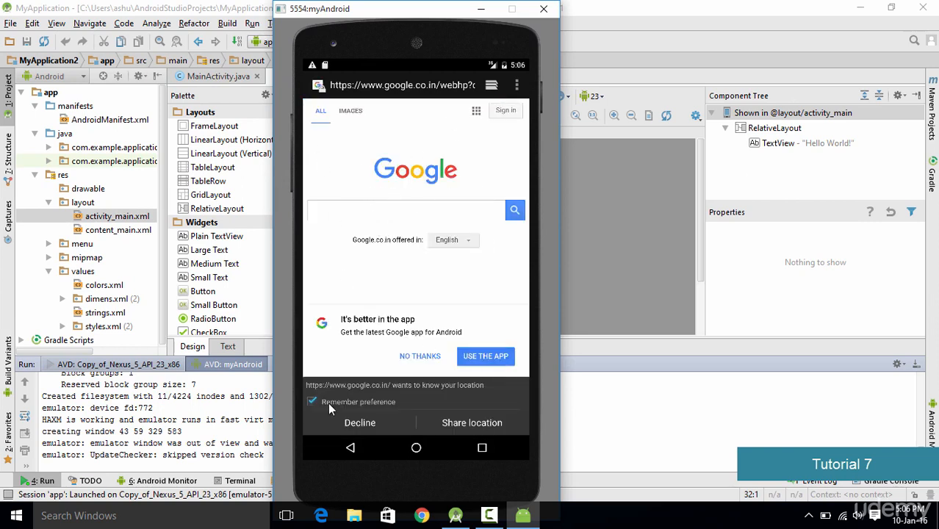
Turn off Remember preference in the location request and search Google for "android studio"
left_click(311, 401)
left_click(379, 217)
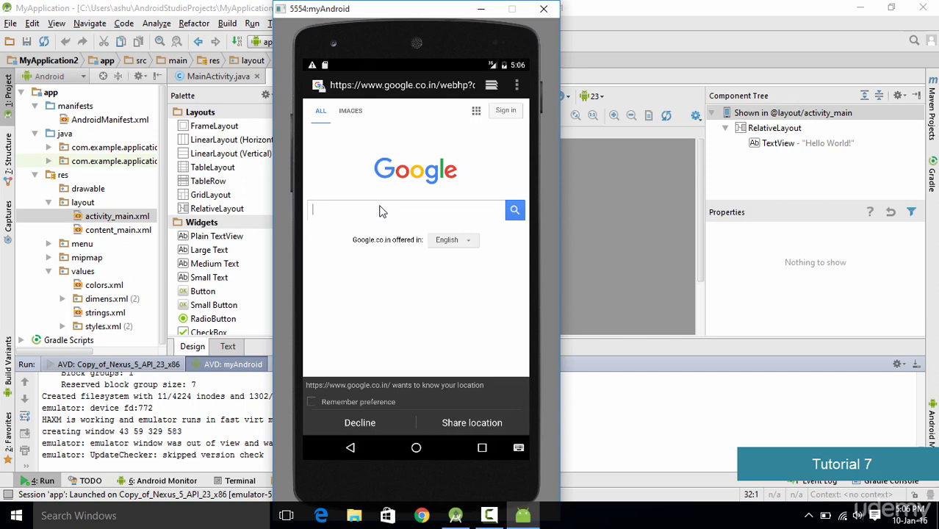
type("android studio")
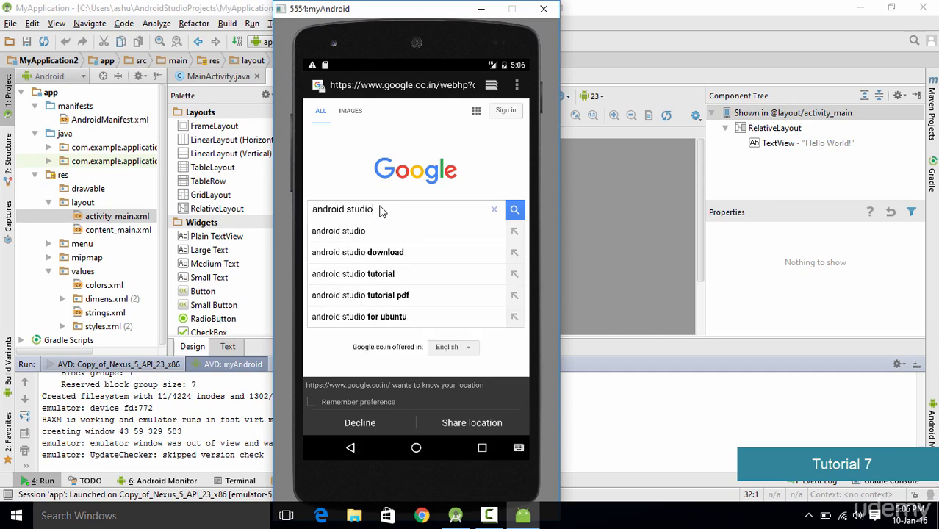
key("Return")
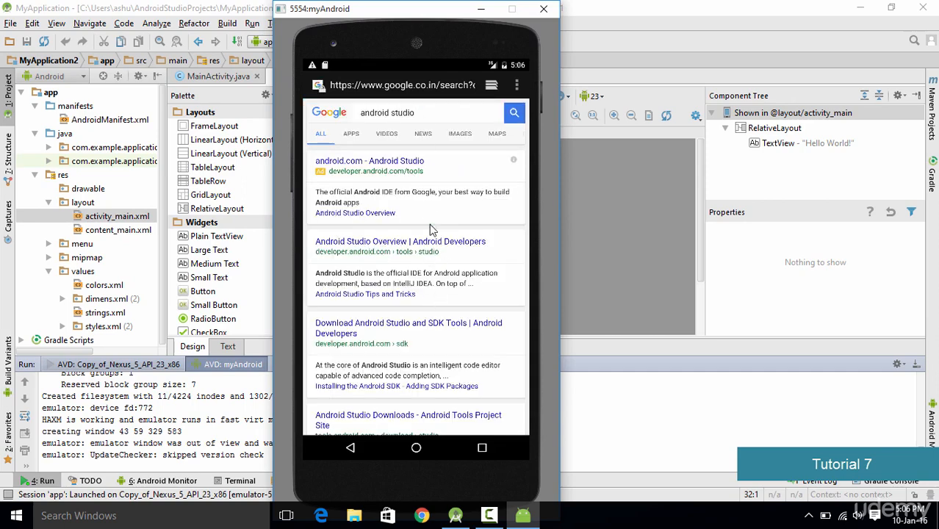
Skim through the Google search results and go back out of the browser to the emulated phone's home screen
scroll(424, 162, "down", 5)
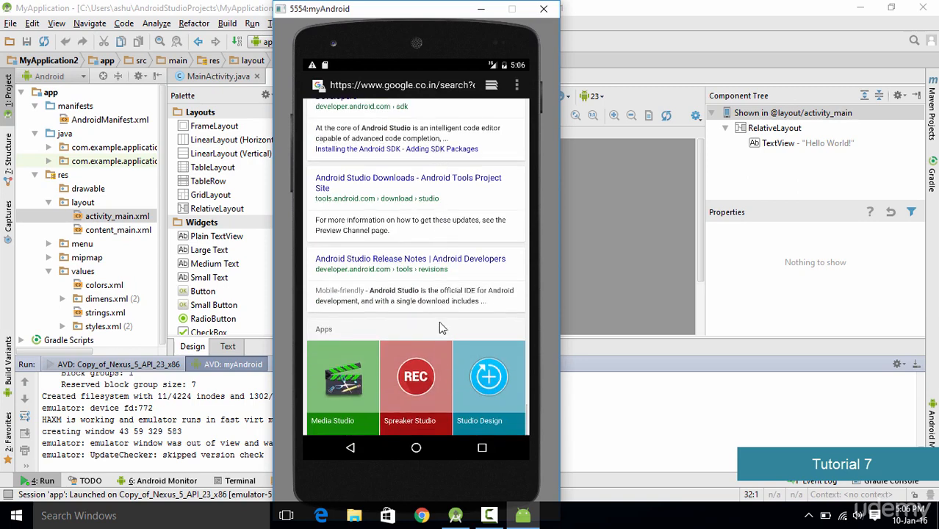
scroll(433, 220, "up", 4)
scroll(435, 206, "up", 2)
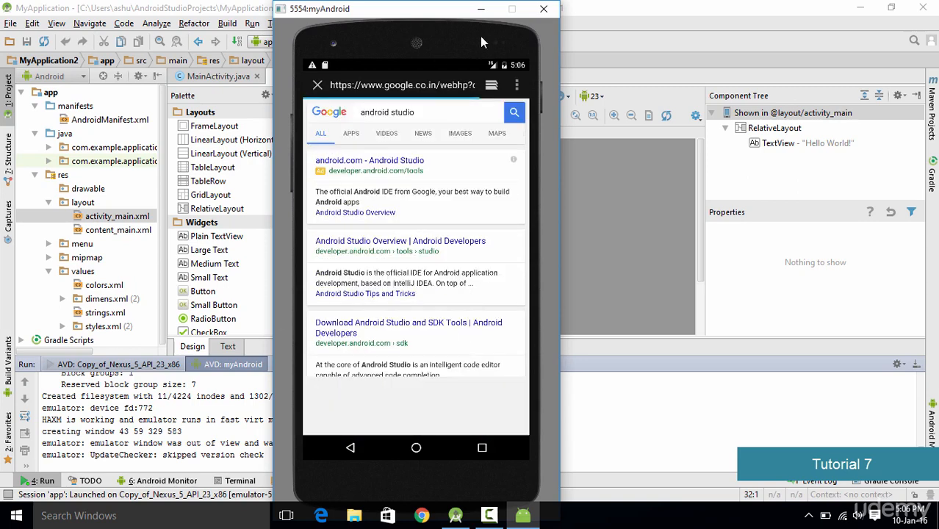
left_click(350, 448)
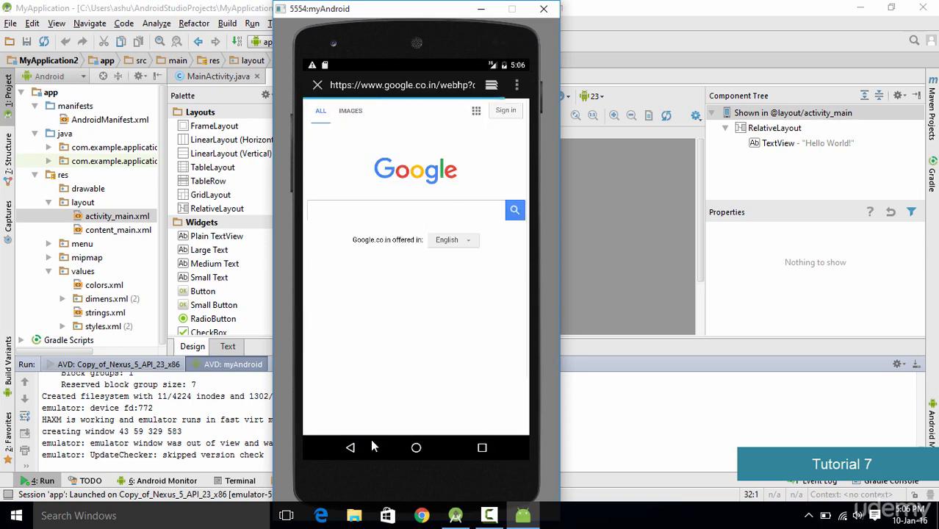
left_click(350, 447)
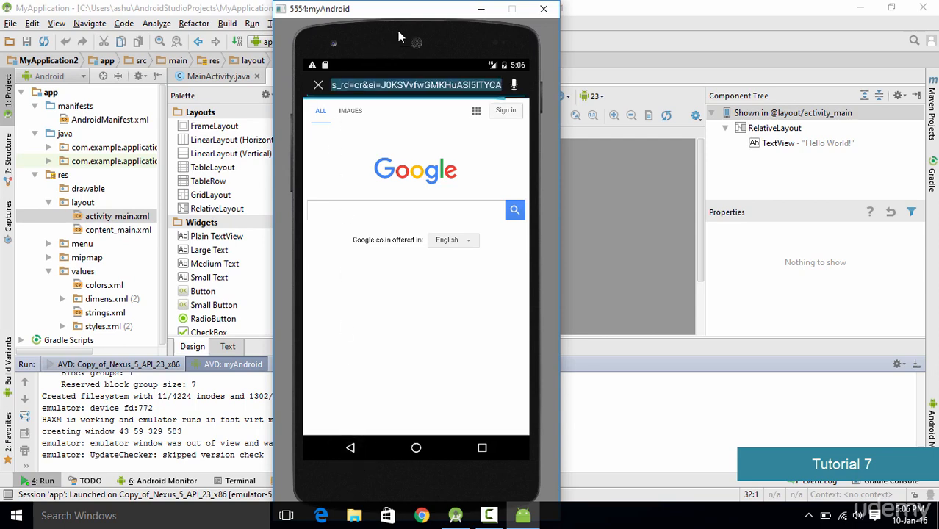
left_click(353, 447)
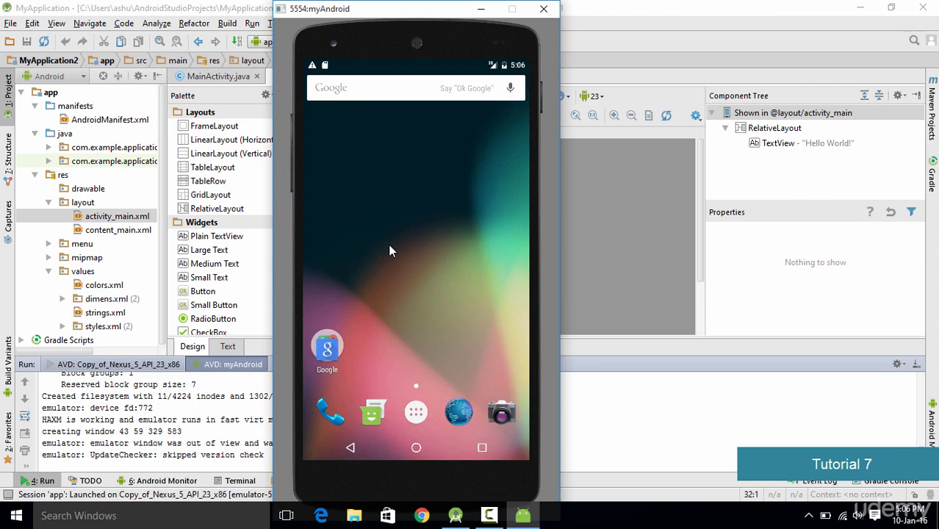